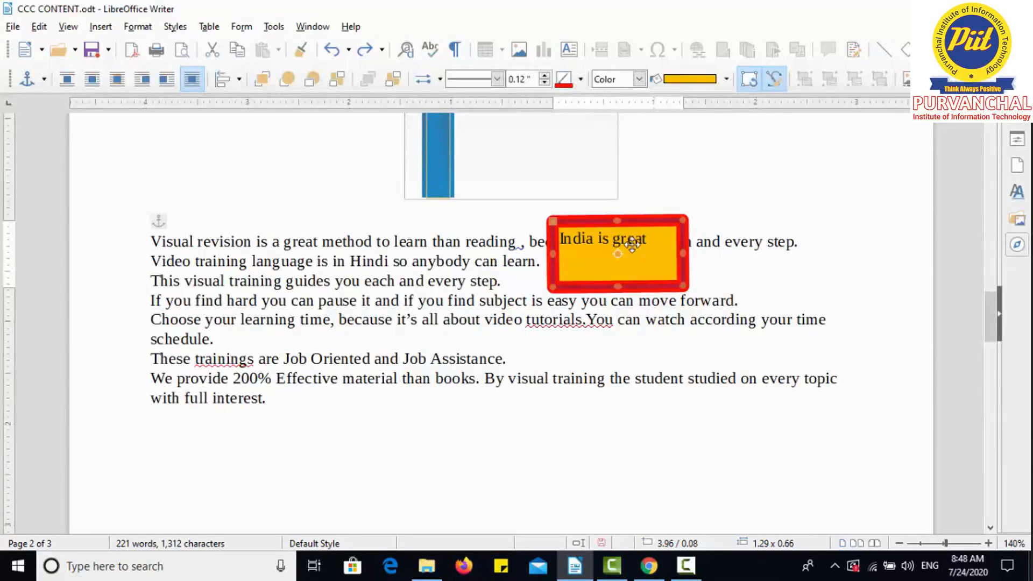
Toggle rotation mode on the 'India is great' text box and redo the previous action.
left_click(749, 79)
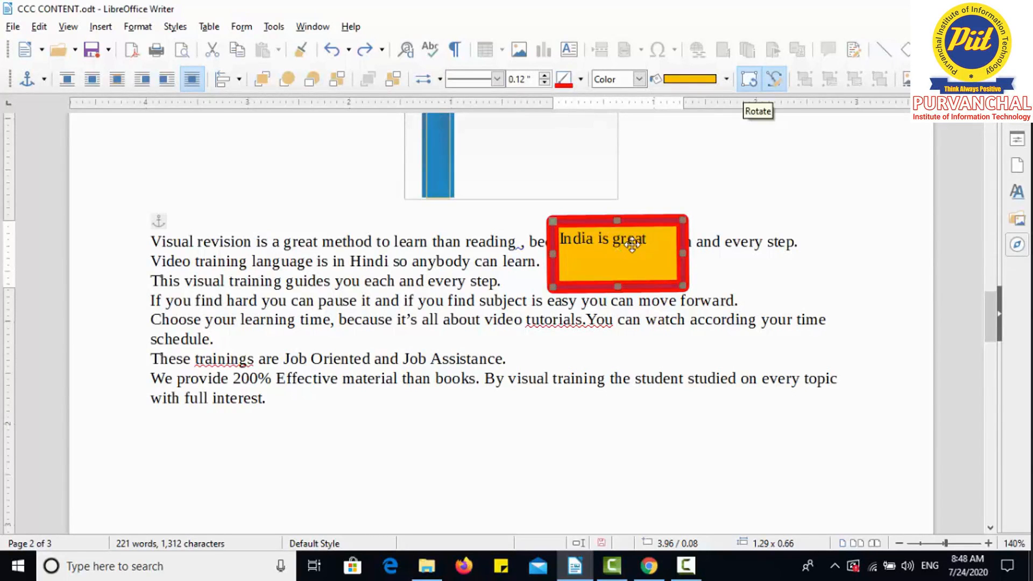
left_click(632, 245)
left_click(632, 244)
left_click(632, 245)
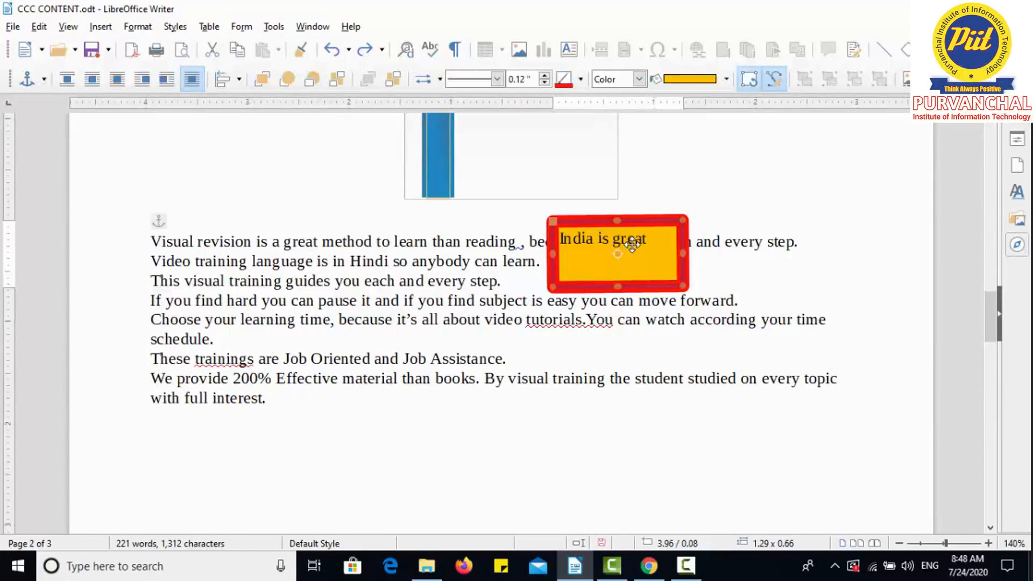
left_click(632, 245)
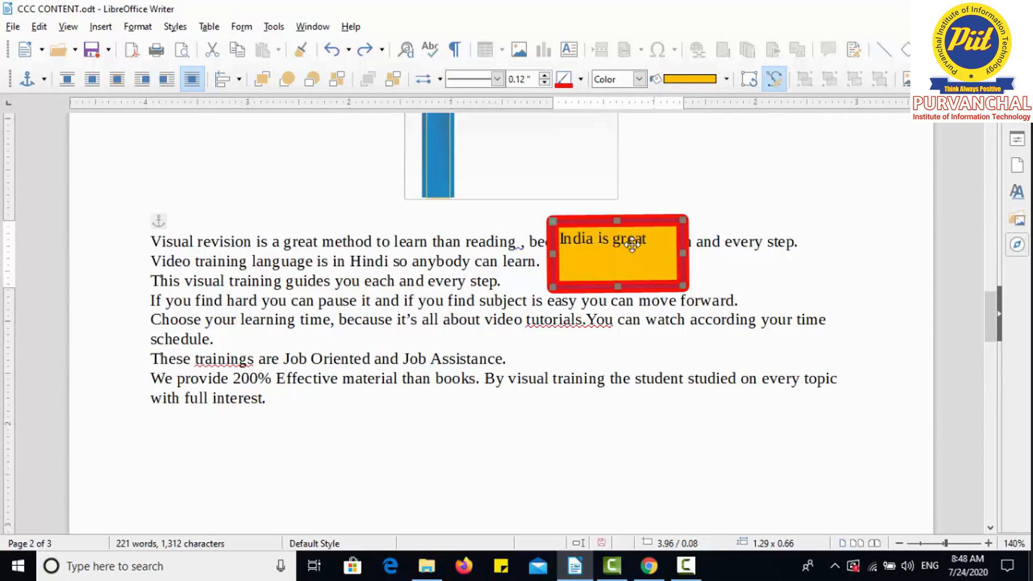
key("ctrl+y")
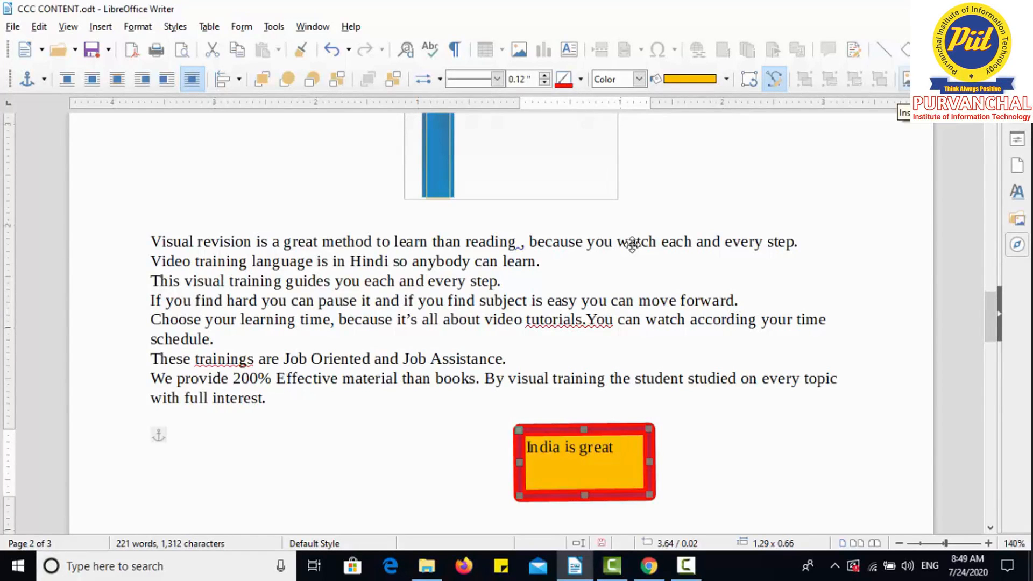
Open Insert Caption for the text box and enter the caption MYTEXTBOX.
left_click(906, 80)
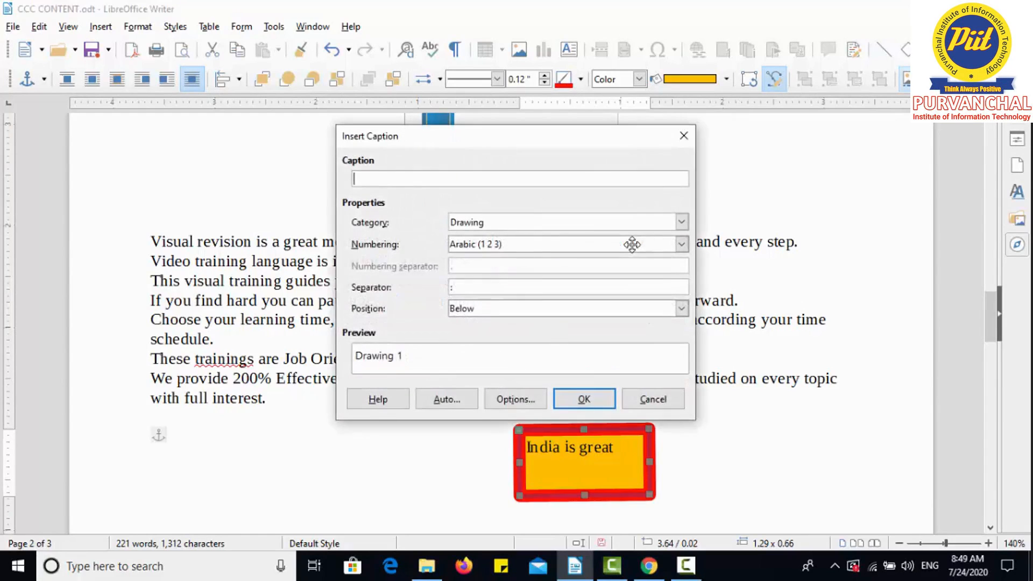
type("MYTEXTBOX")
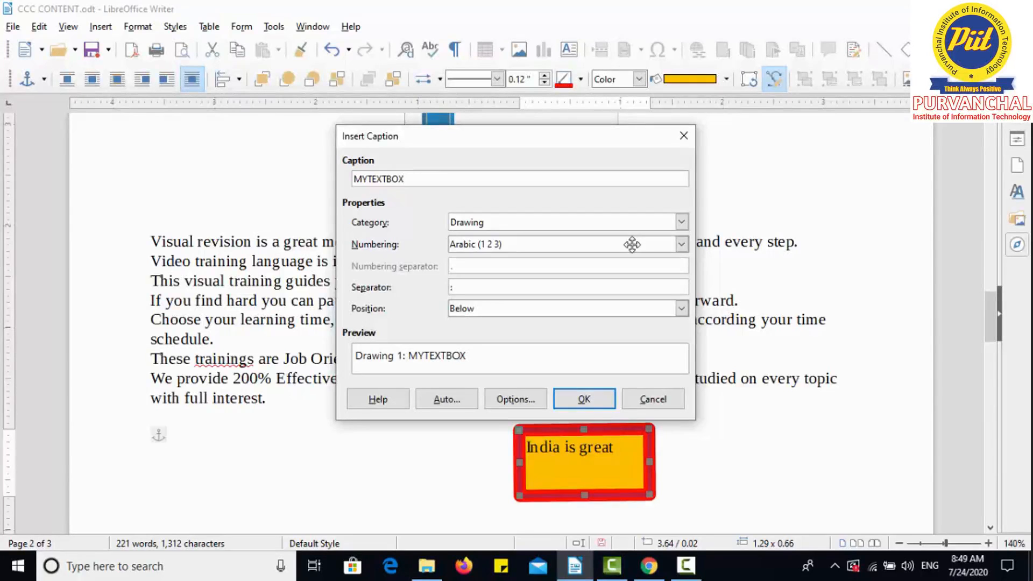
Keep the Drawing category, Arabic numbering and Below position, and insert the caption.
left_click(682, 222)
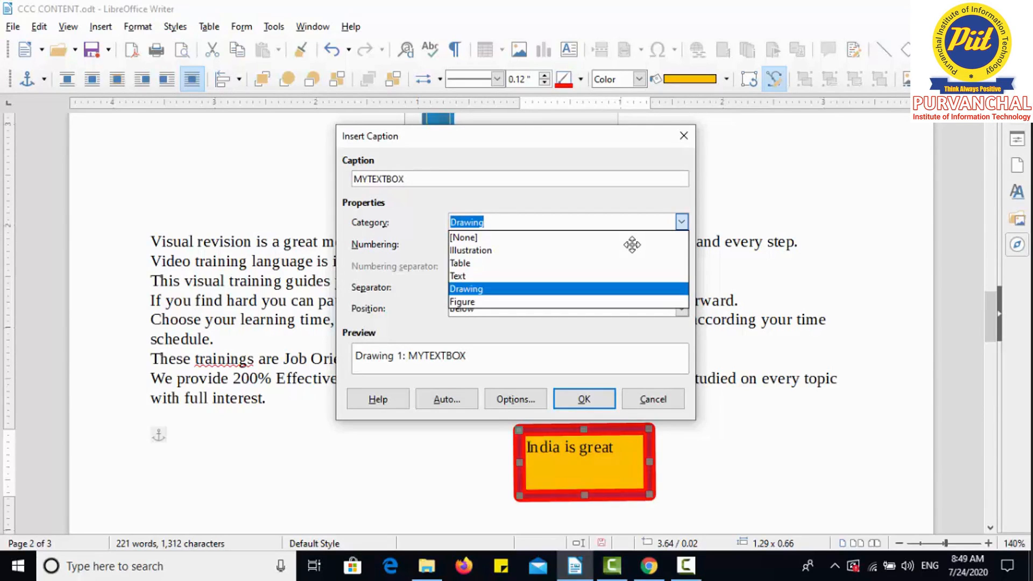
left_click(568, 289)
left_click(682, 222)
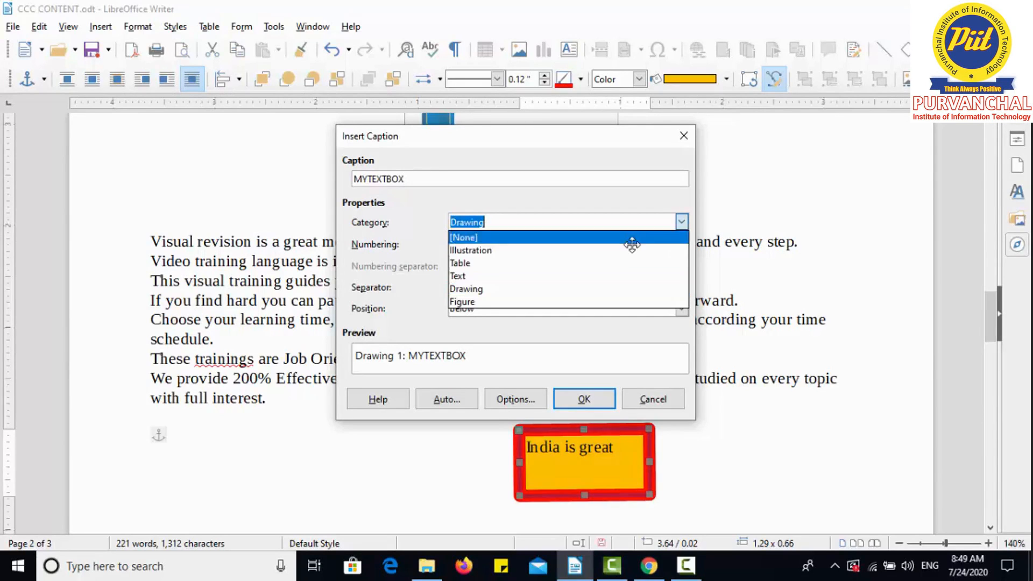
key("Escape")
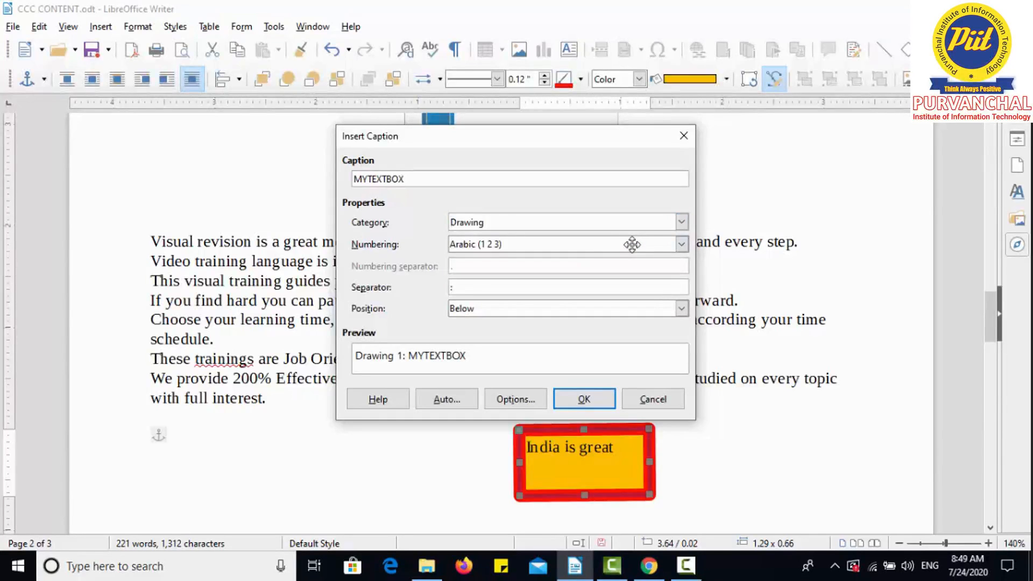
left_click(632, 244)
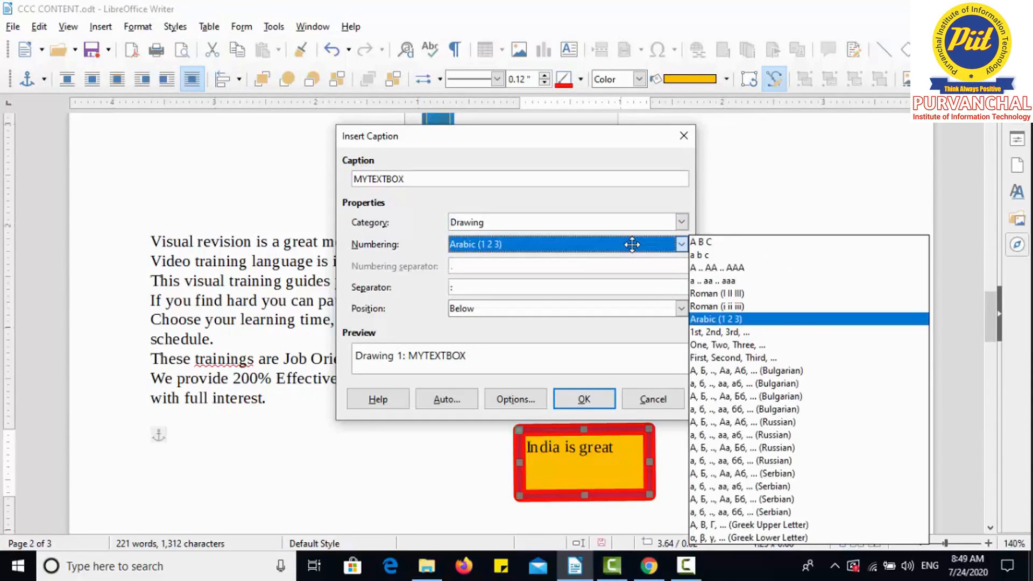
key("Escape")
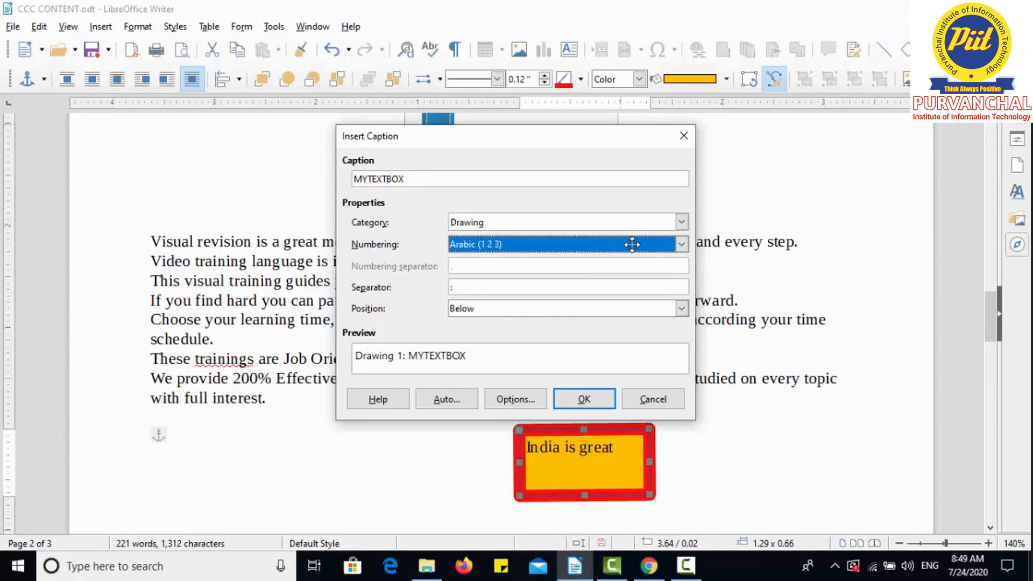
left_click(681, 308)
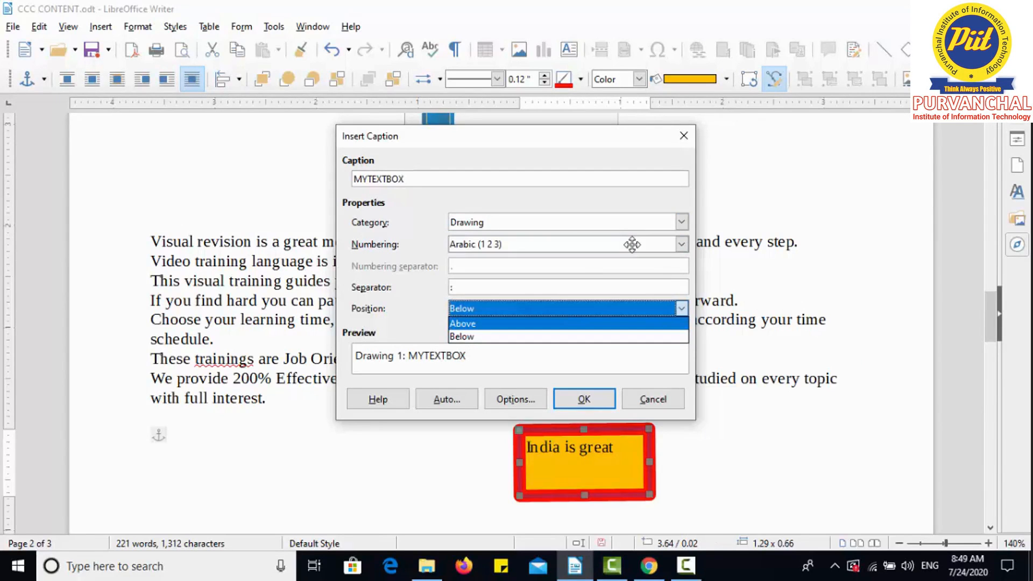
left_click(568, 336)
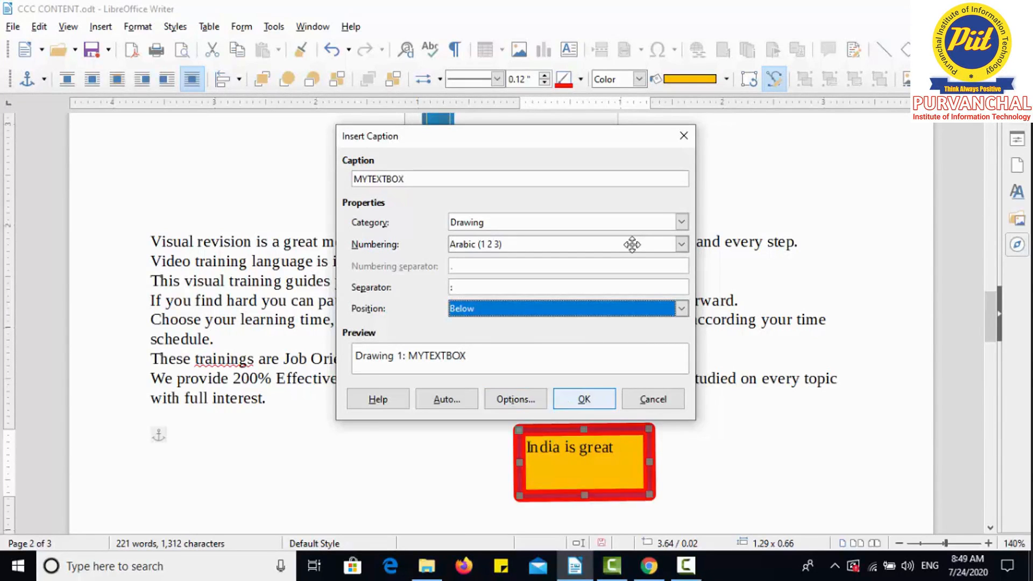
left_click(583, 399)
key("Escape")
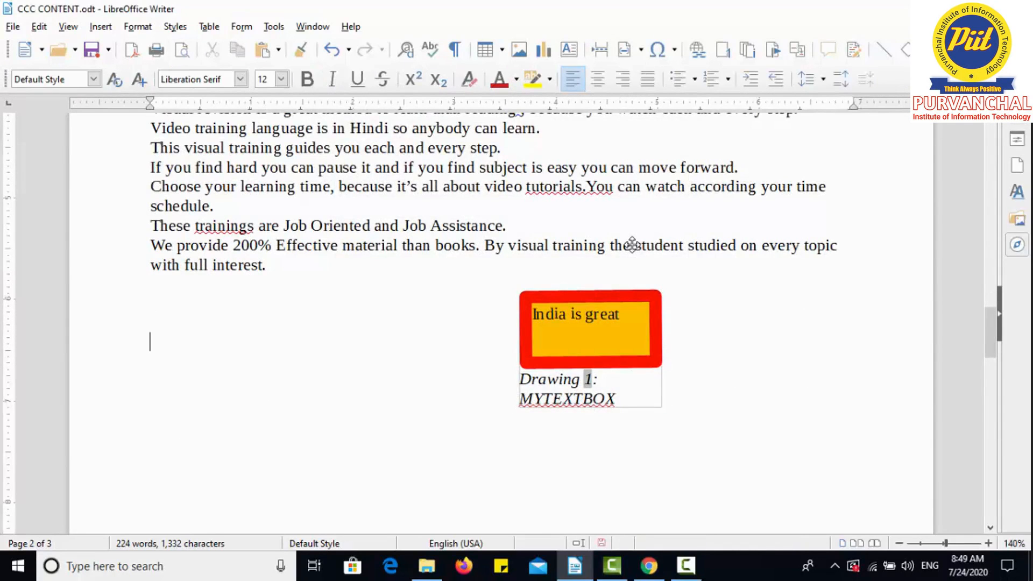
key("Down")
key("Up")
key("Up")
key("shift+F4")
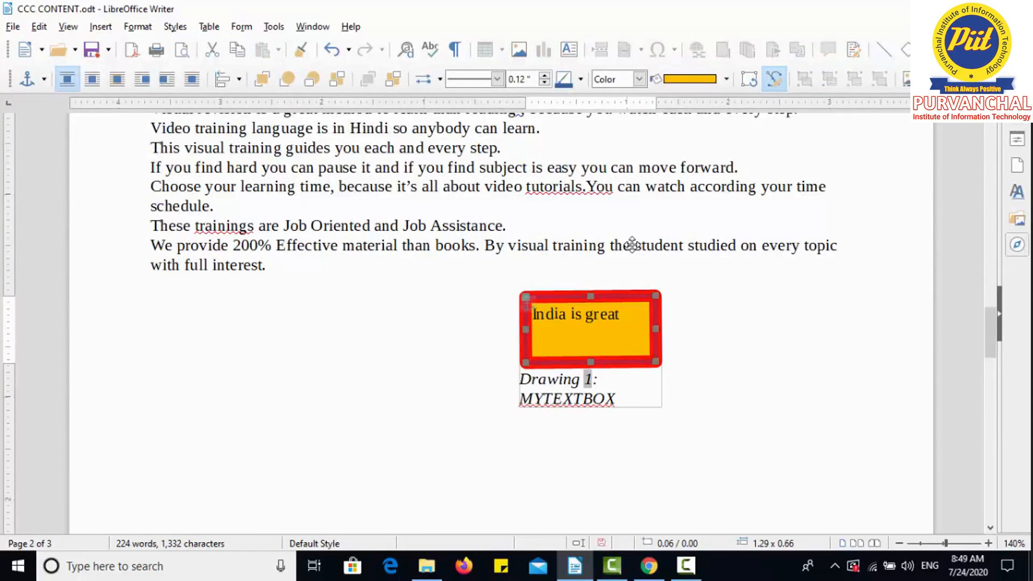
key("Escape")
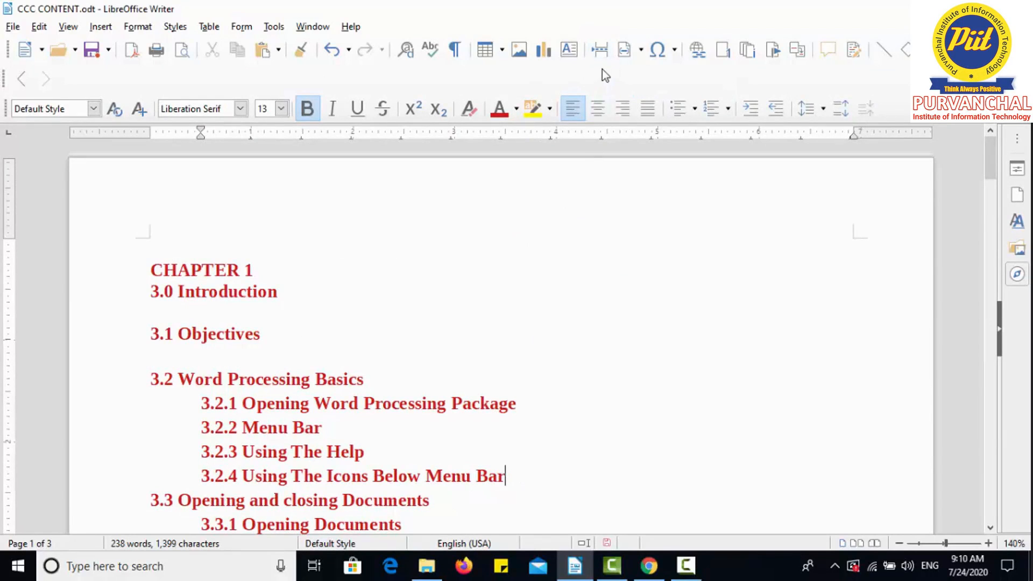
Insert a manual page break after the 3.2.4 heading and undo it.
left_click(601, 49)
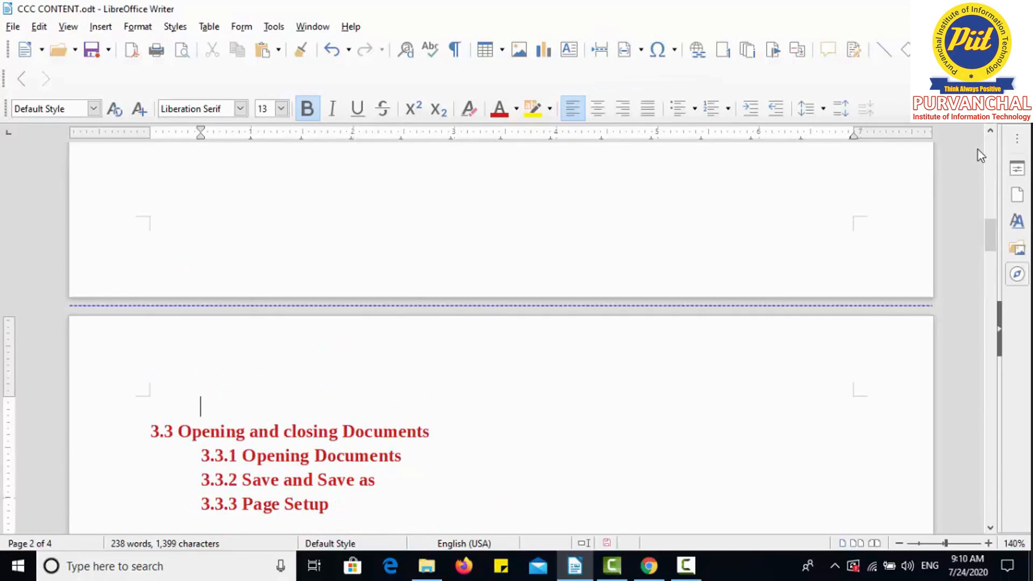
left_click_drag(989, 227, 996, 168)
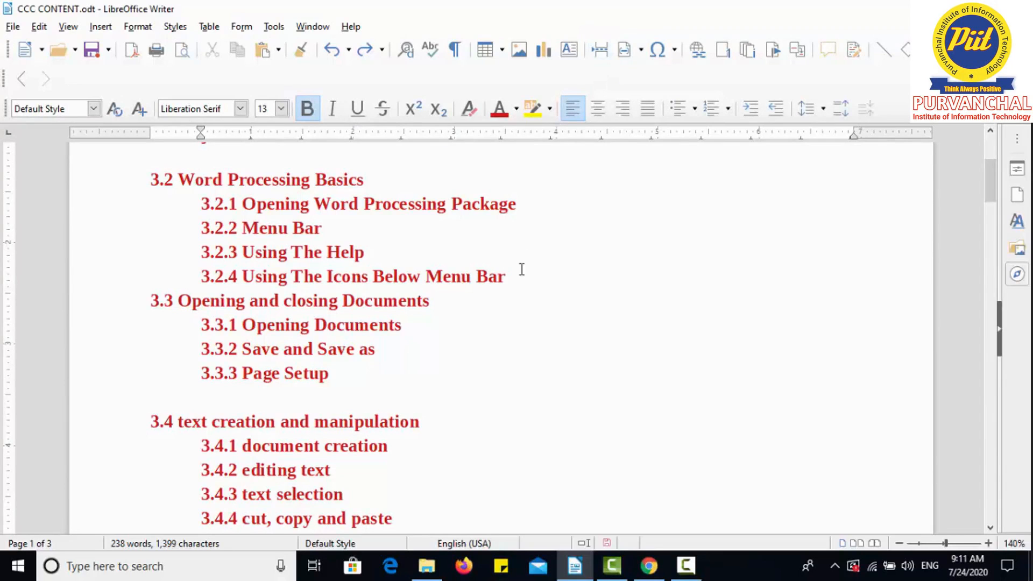
key("ctrl+Return")
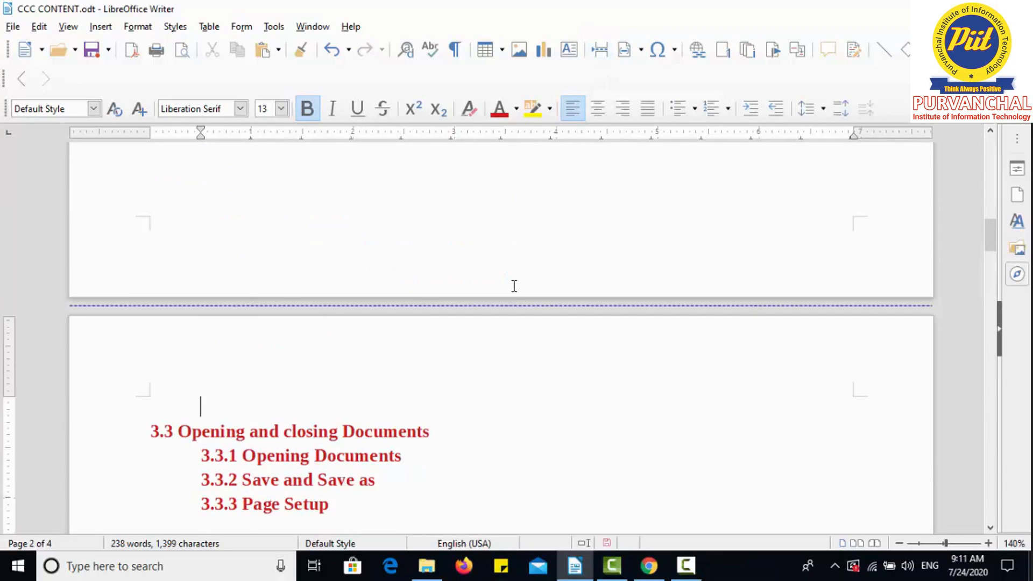
key("ctrl+z")
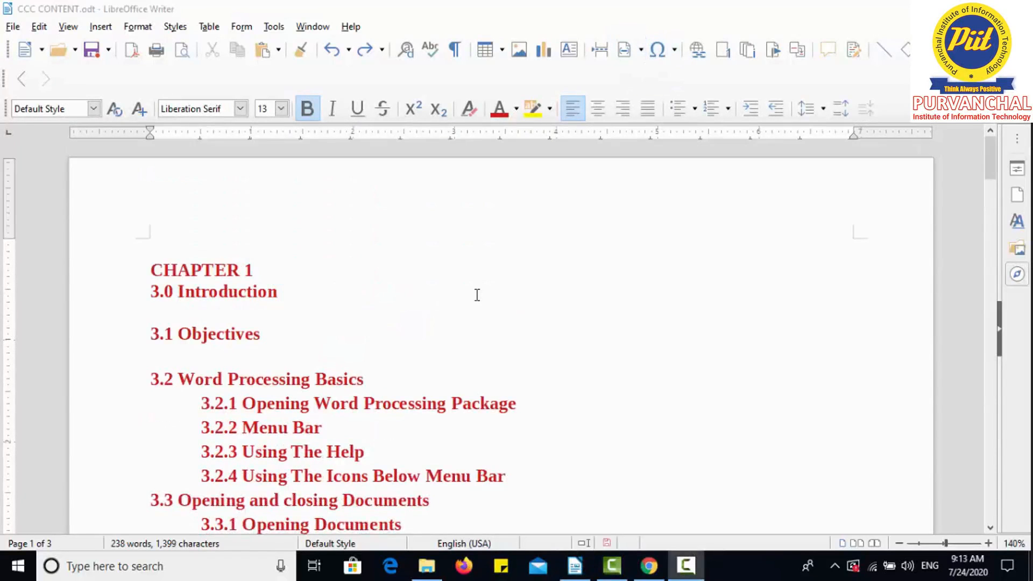
Add an empty paragraph above the CHAPTER 1 heading.
left_click(153, 261)
key("Return")
left_click(168, 268)
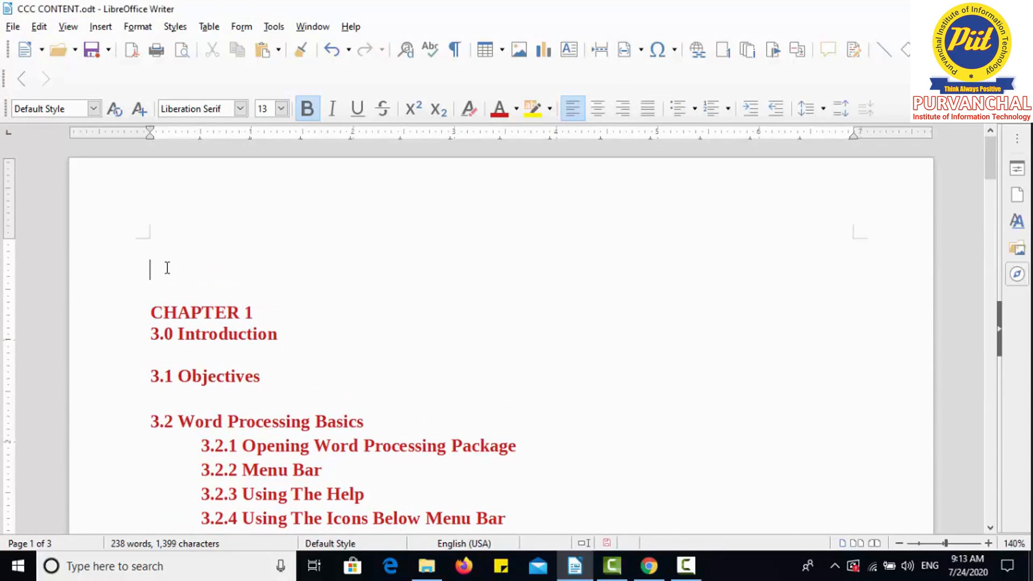
Insert a page number field on the empty line and delete it.
left_click(625, 55)
left_click(638, 79)
key("BackSpace")
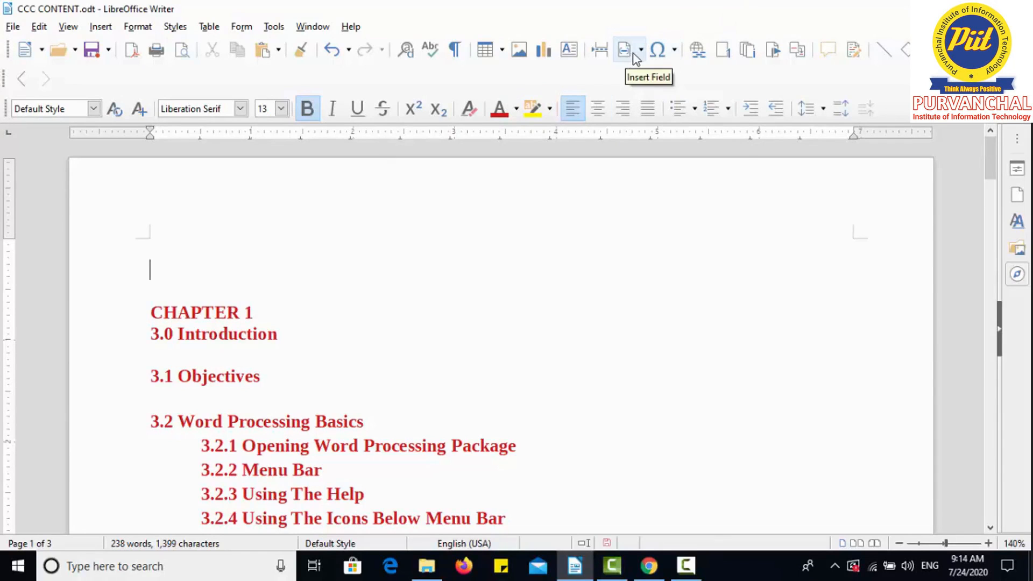
Insert a page count field on the empty line and delete it.
left_click(637, 54)
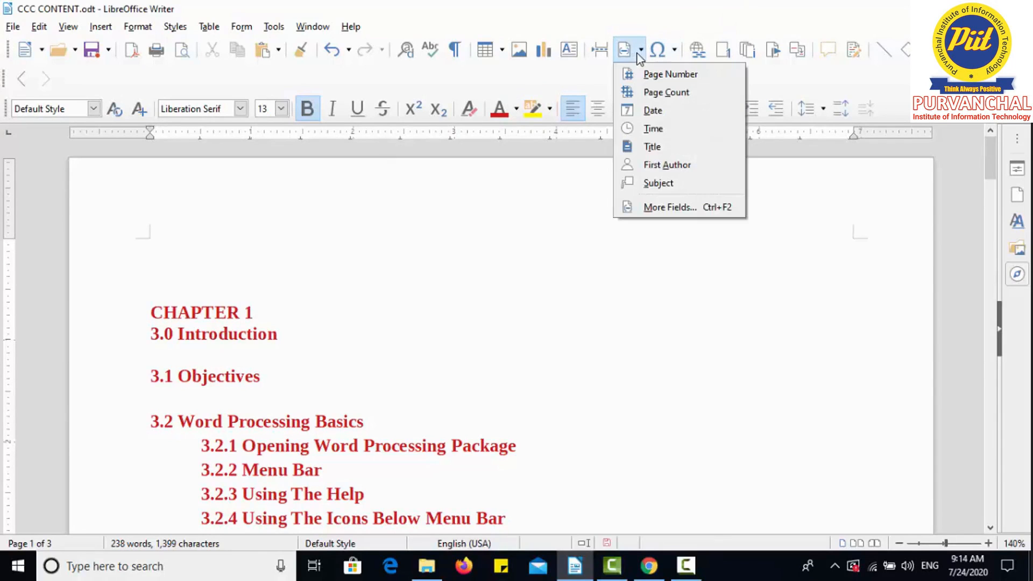
left_click(650, 95)
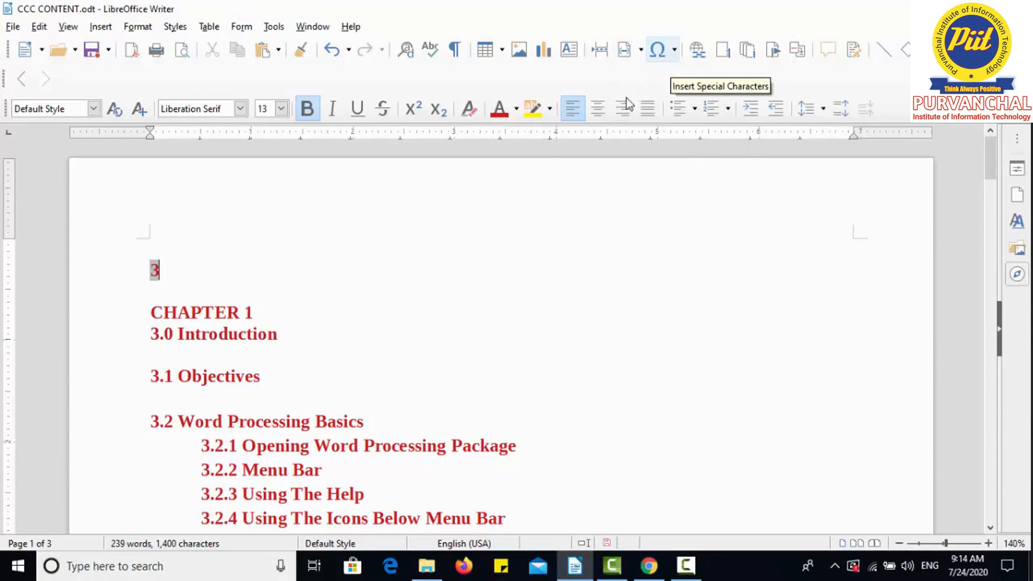
key("BackSpace")
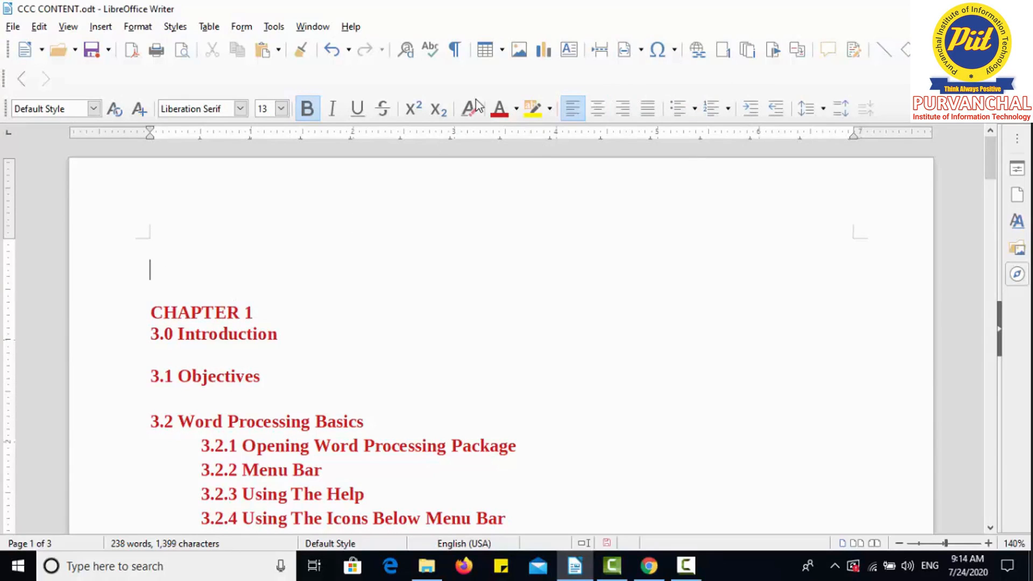
Insert a date field on the empty line and a time field on the next line.
left_click(641, 50)
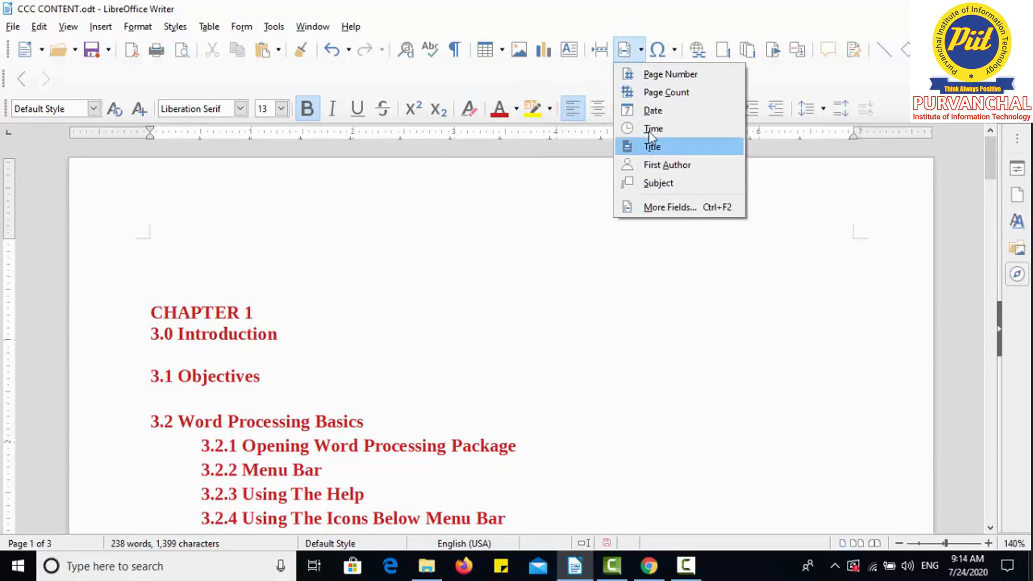
left_click(651, 112)
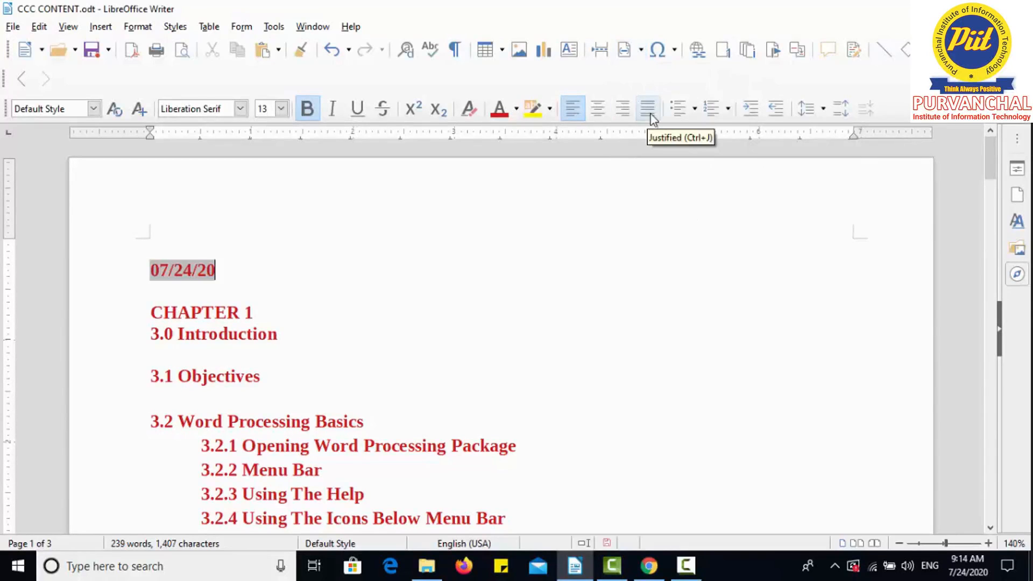
key("Return")
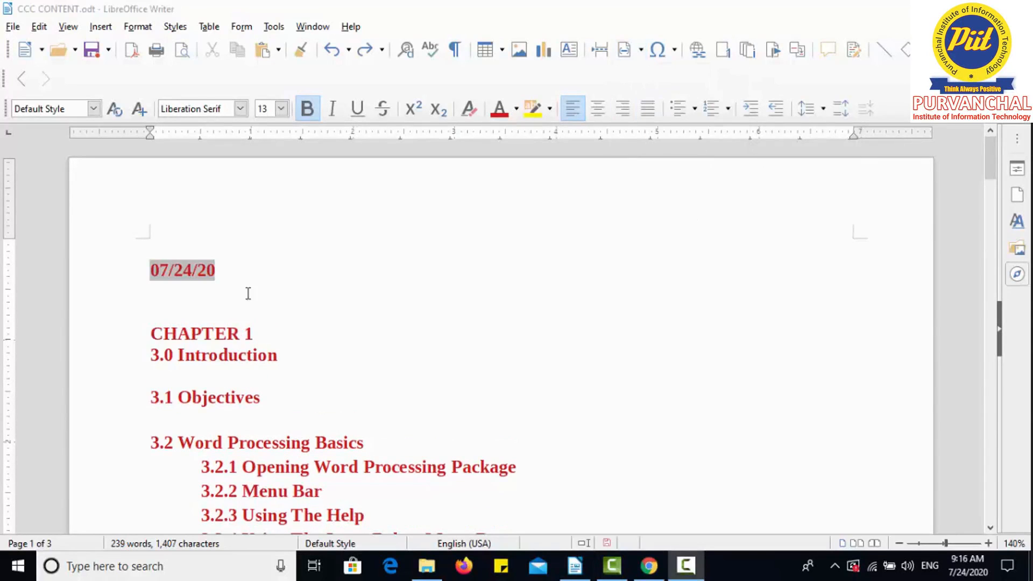
left_click(641, 50)
left_click(652, 128)
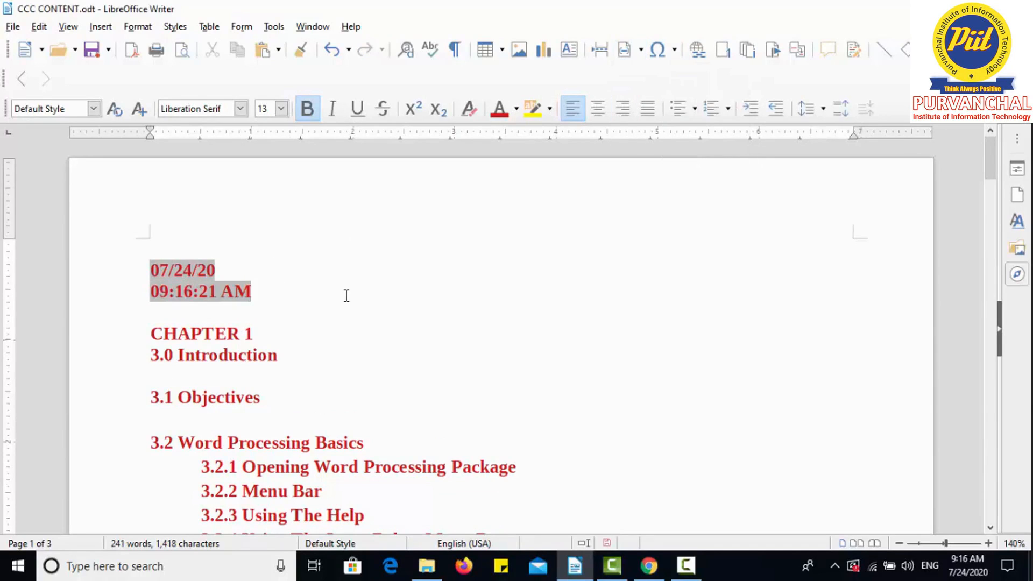
Open the Fields dialog and examine the Author, Chapter and Date document field types.
left_click(641, 51)
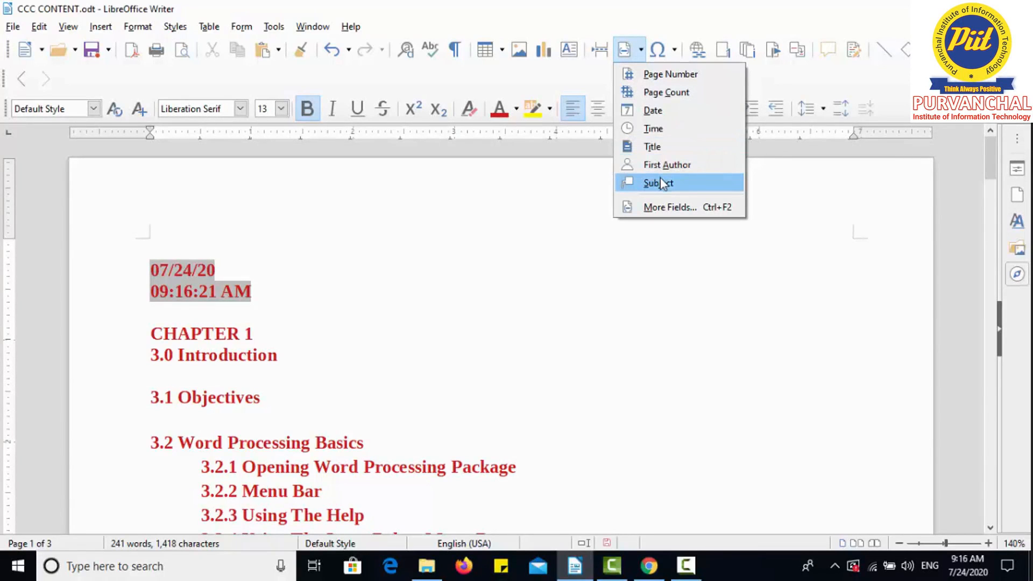
left_click(690, 213)
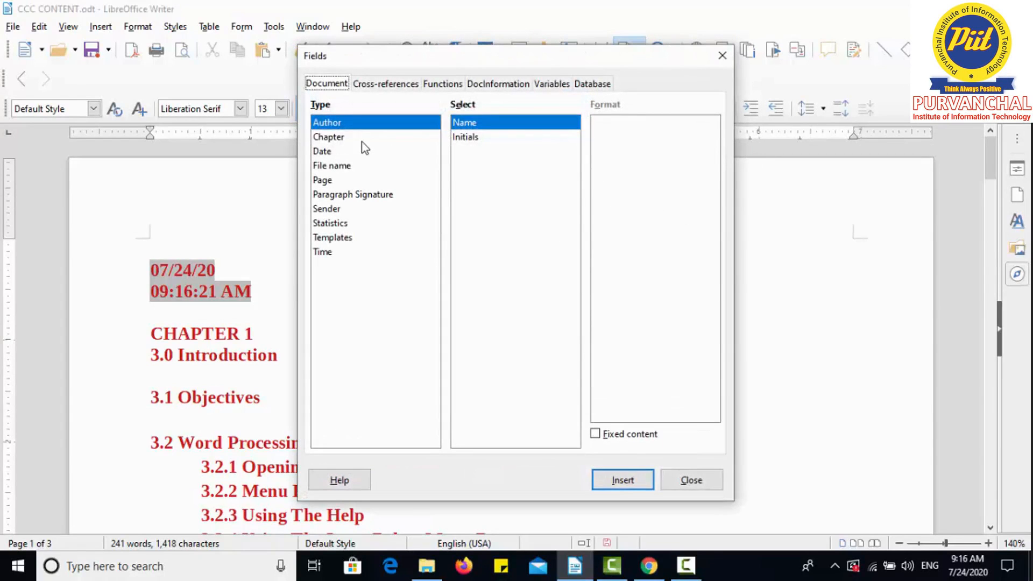
left_click(361, 141)
left_click(337, 122)
left_click(335, 139)
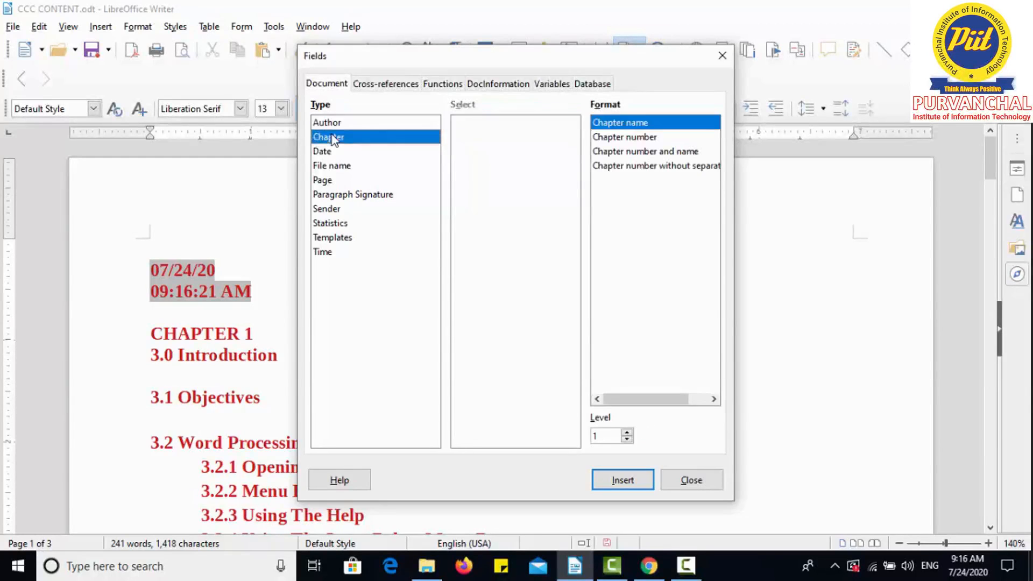
left_click(335, 123)
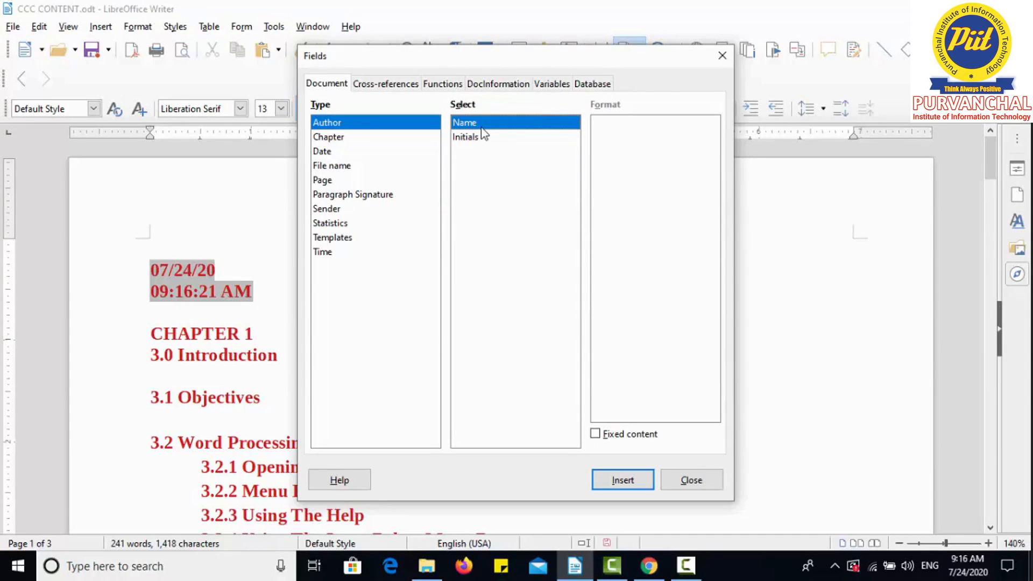
left_click(372, 141)
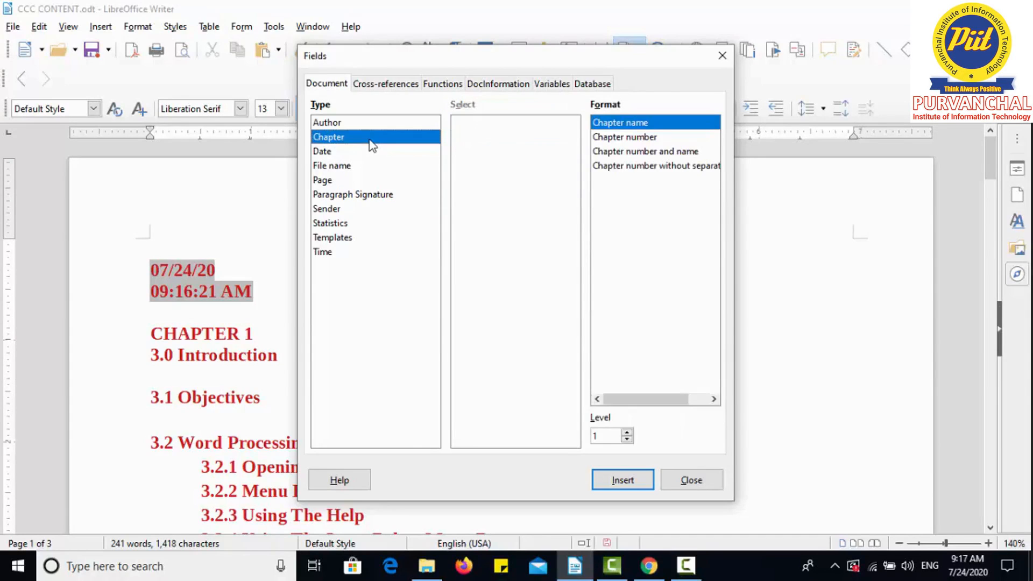
left_click(349, 151)
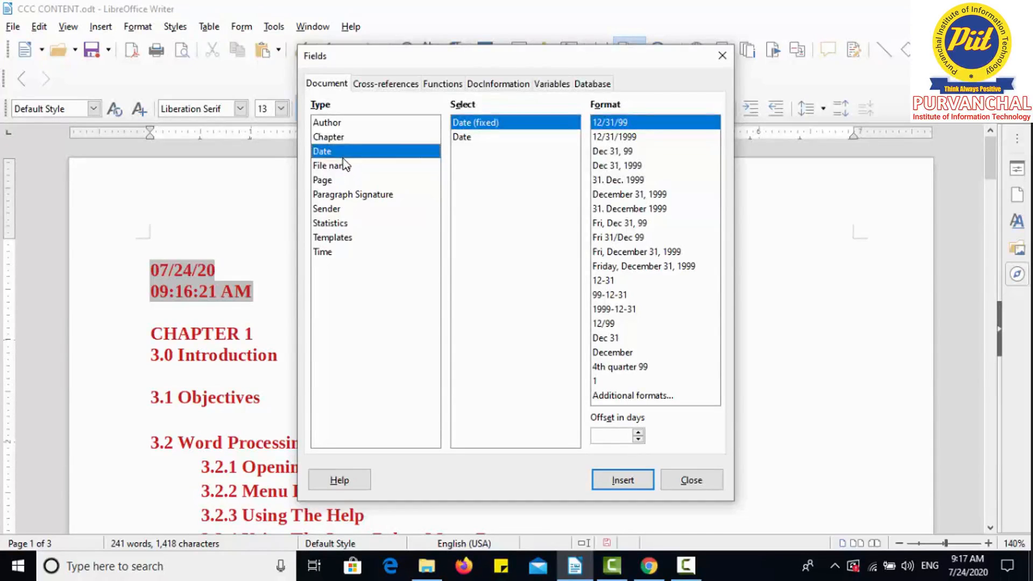
Browse the Page and Date field formats and the Cross-references, Functions, DocInformation, Variables and Database tabs of the Fields dialog.
left_click(343, 168)
left_click(332, 181)
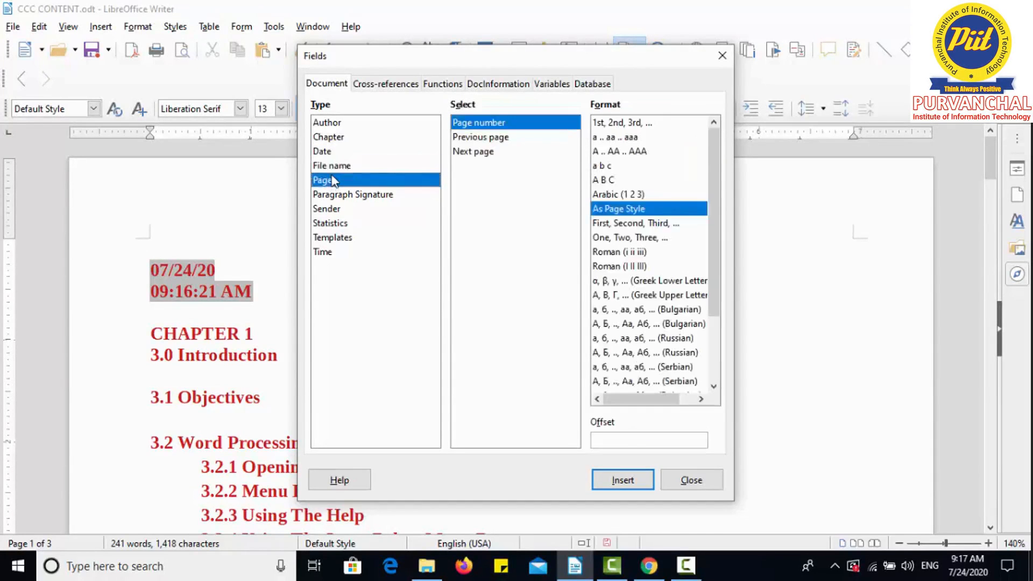
left_click(332, 151)
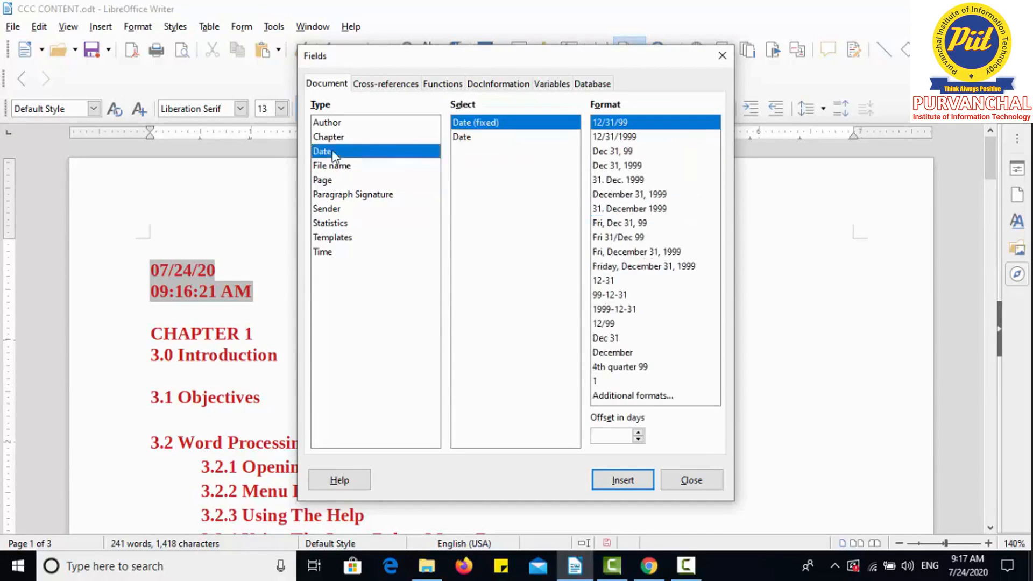
left_click(628, 167)
left_click(622, 196)
left_click(621, 241)
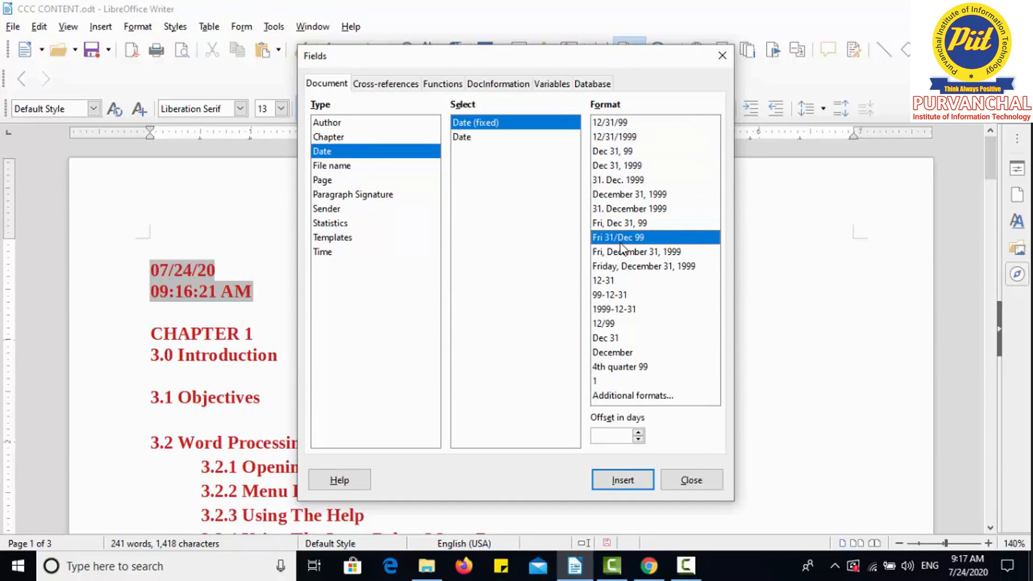
left_click(384, 86)
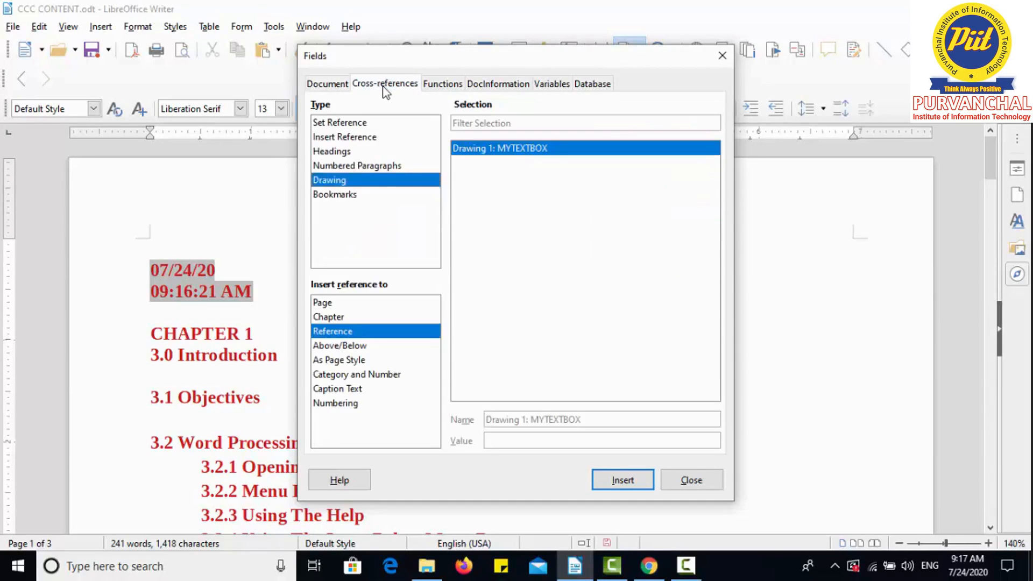
left_click(433, 85)
left_click(500, 86)
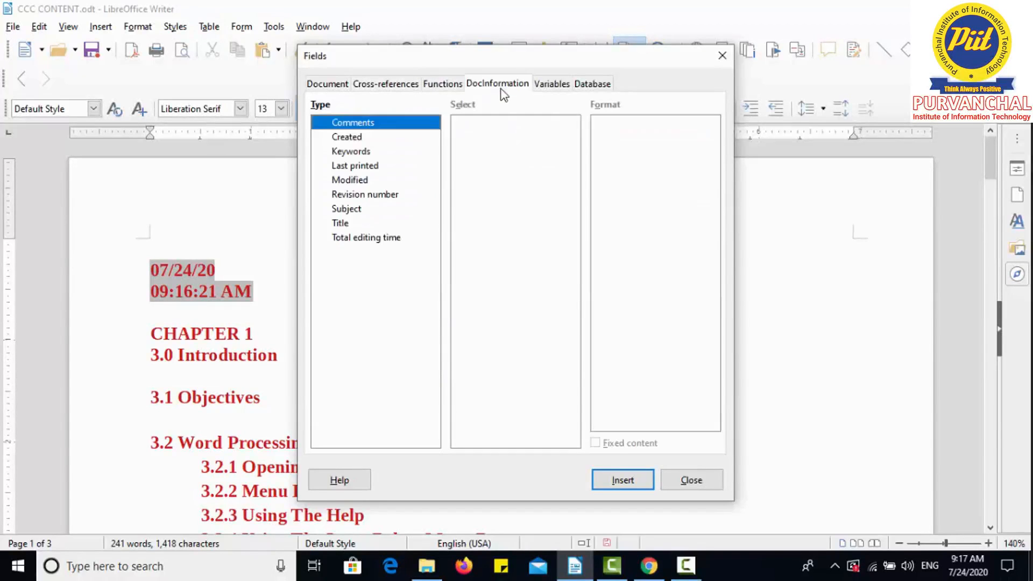
left_click(550, 86)
left_click(597, 87)
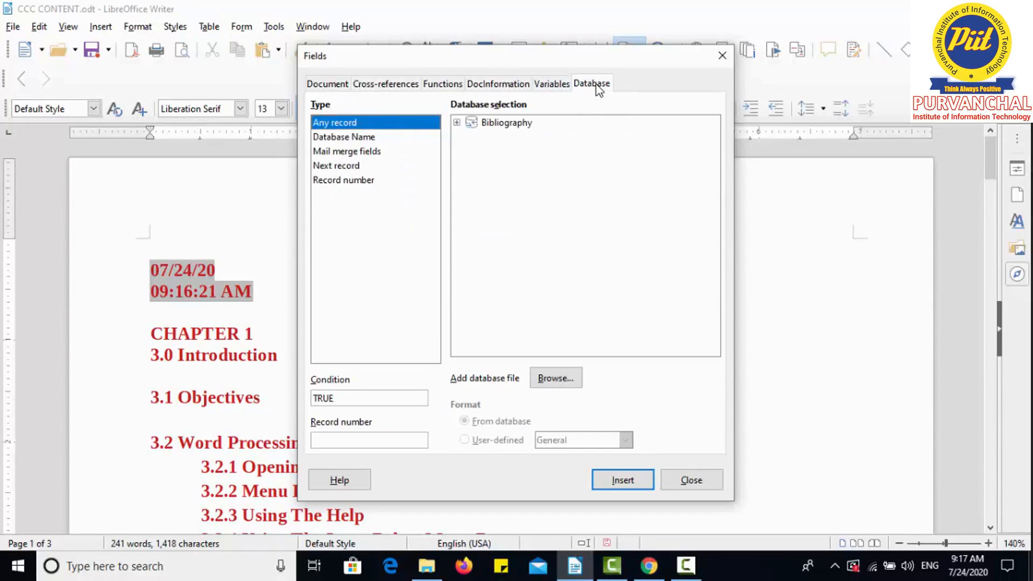
left_click(327, 84)
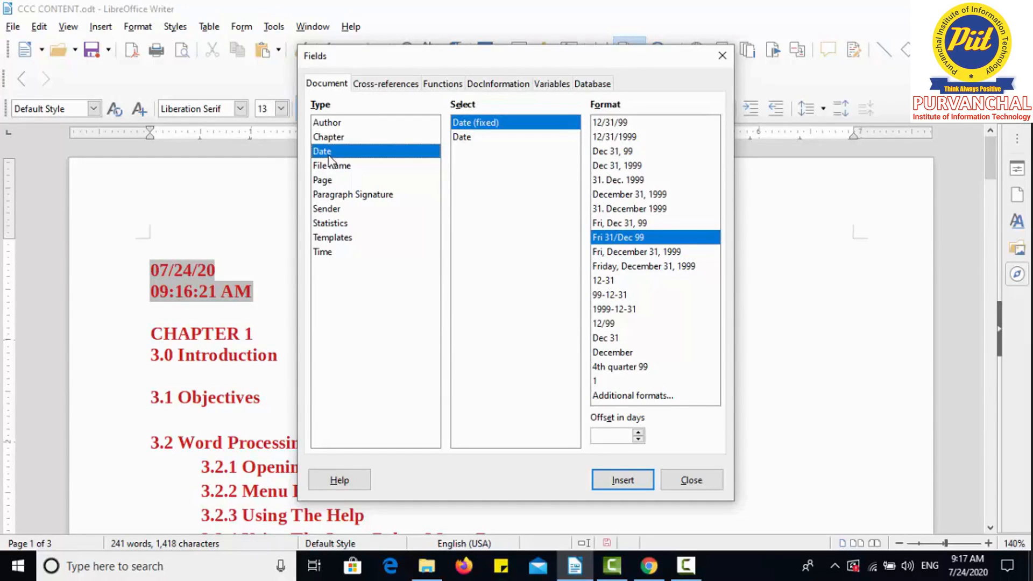
Insert a fixed date field in Friday, December 31, 1999 format after the time and break it onto its own line.
left_click(622, 269)
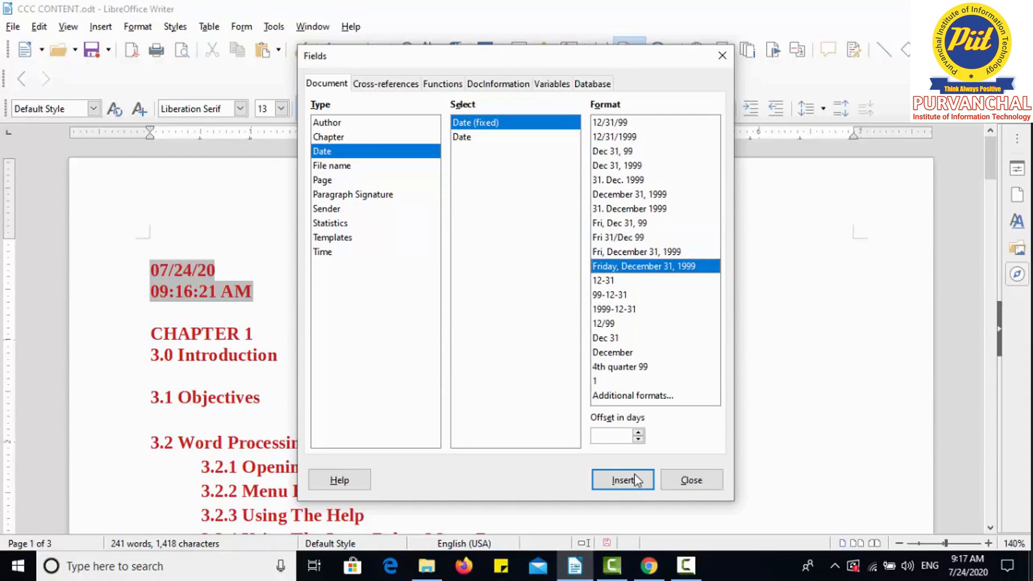
left_click(635, 478)
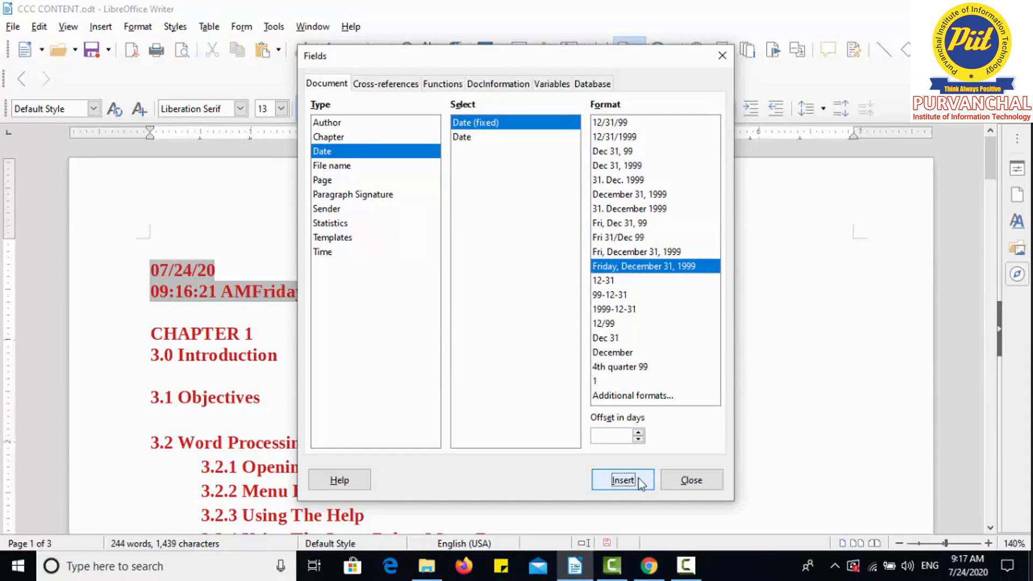
left_click(667, 479)
left_click(254, 295)
key("Return")
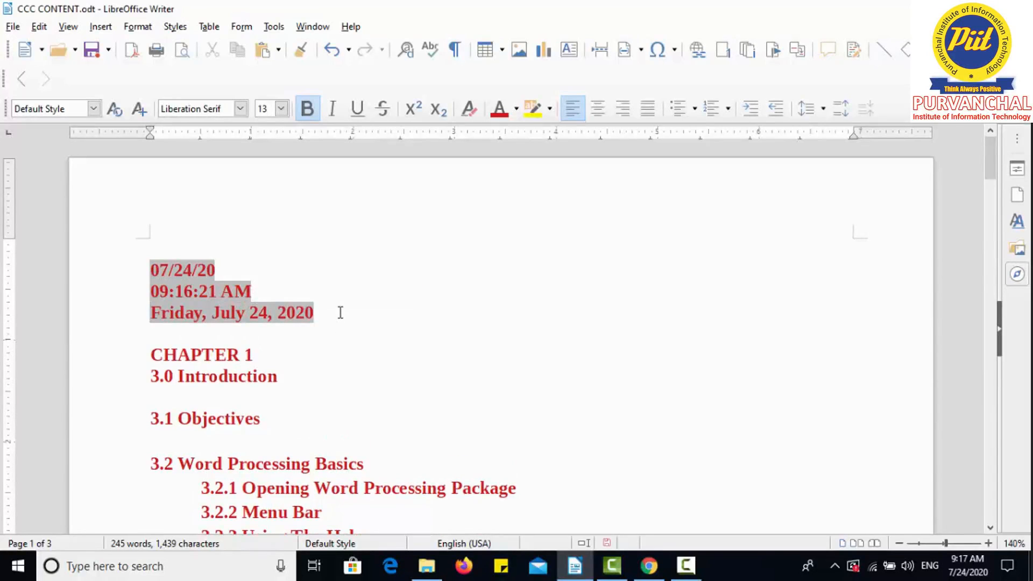